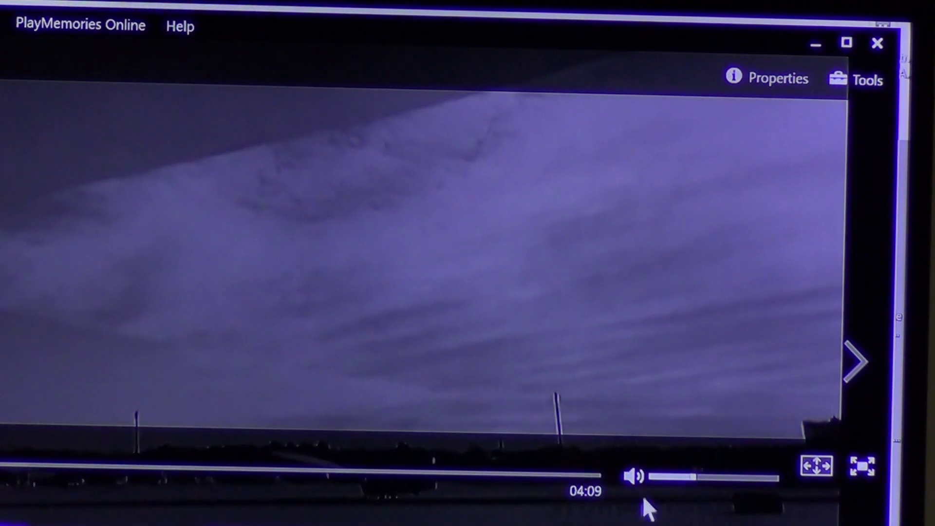
# Lower the storm video's volume and let it play on to the STORM STORIES title
pyautogui.click(651, 477)
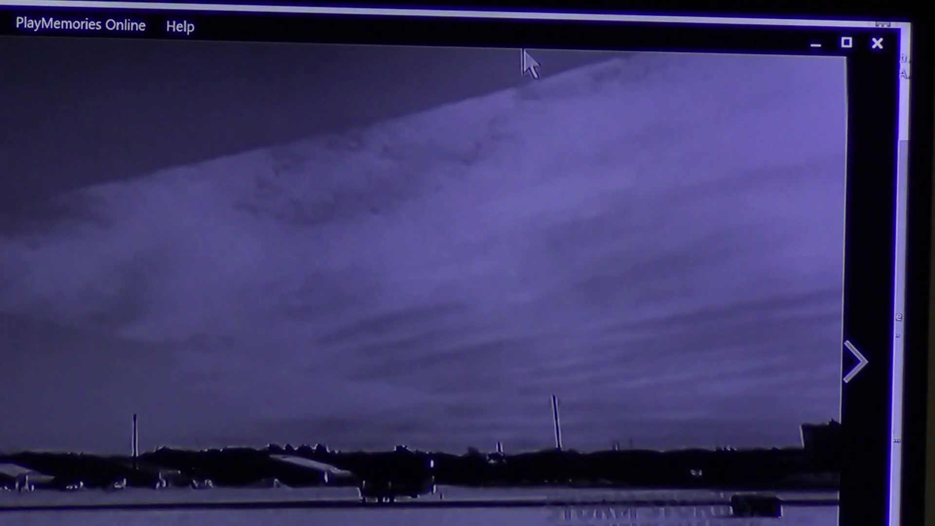
pyautogui.scroll(3, 619, 113)
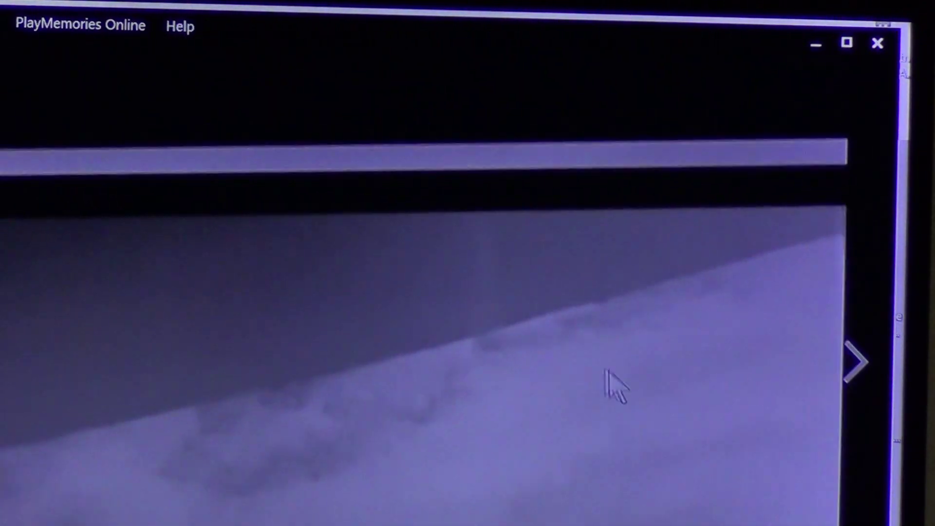